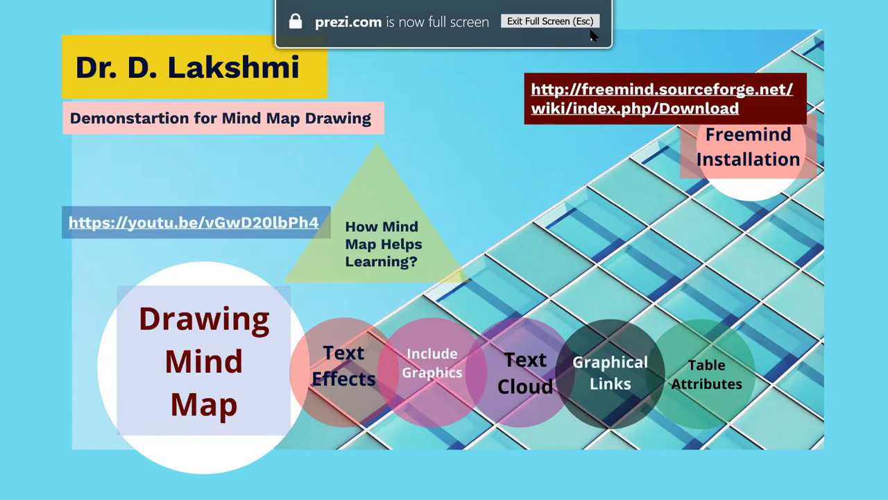
Step: Open the FreeMind wiki Download page and highlight its 'Java Runtime Environment' requirement
click(662, 107)
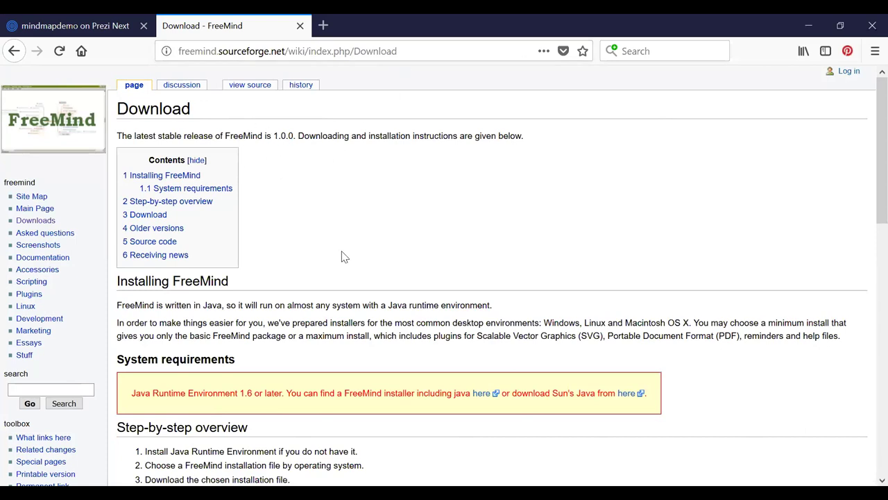
scroll(351, 248, down, 4)
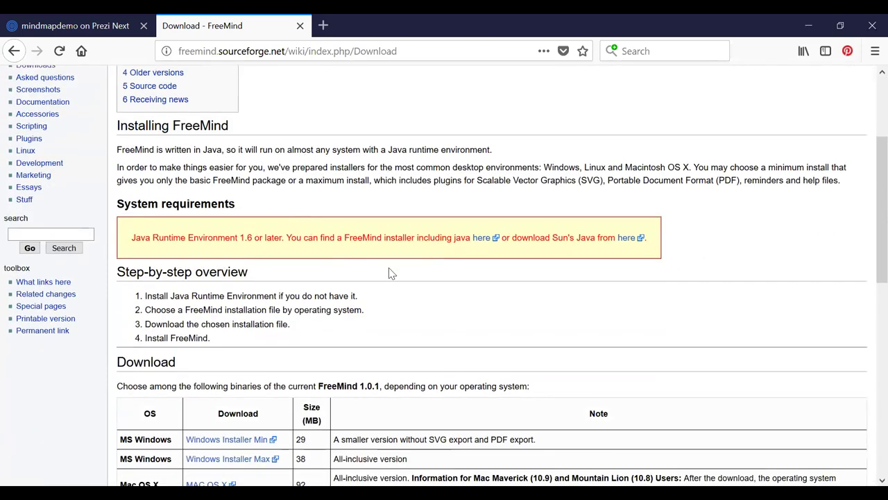
scroll(347, 264, down, 2)
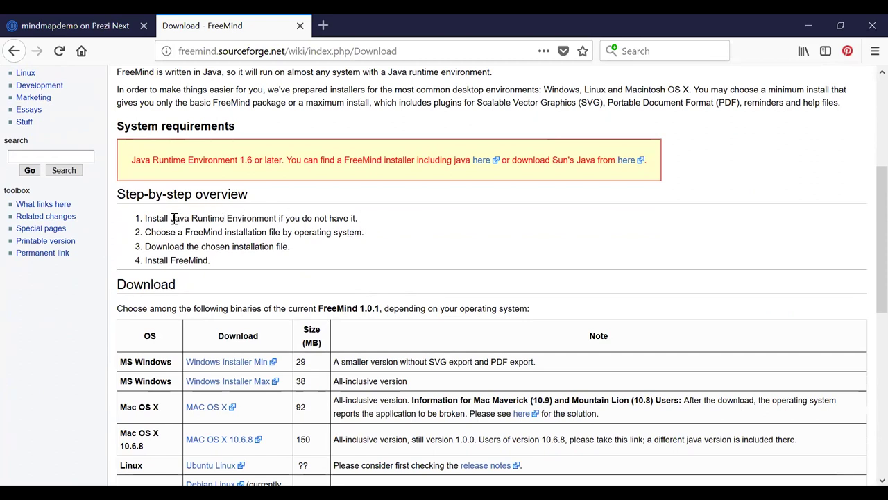
drag(171, 218, 276, 217)
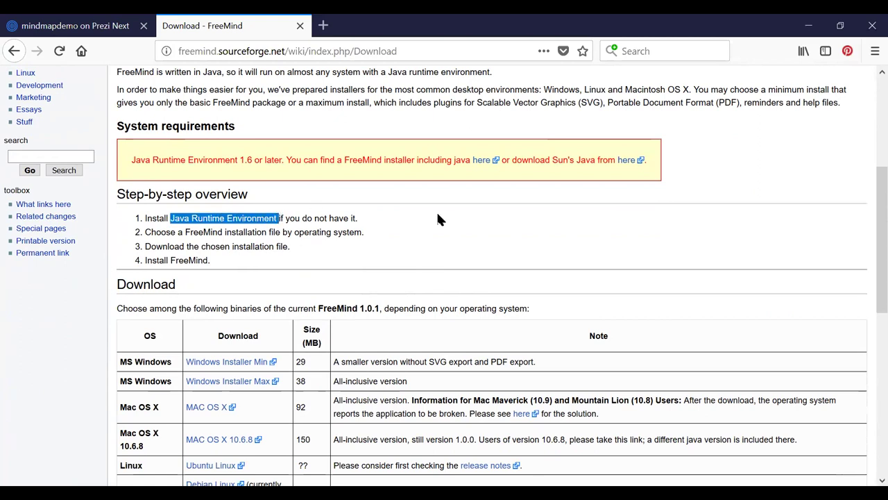
click(455, 247)
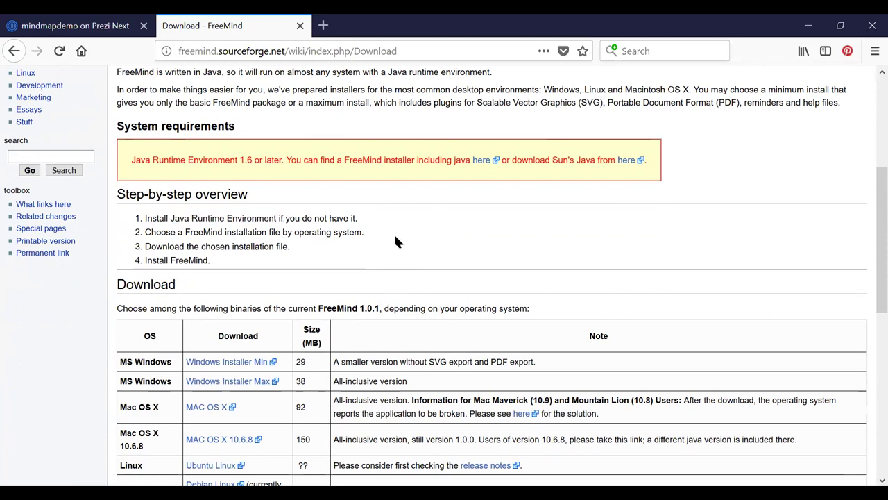
scroll(396, 239, down, 2)
scroll(245, 233, down, 2)
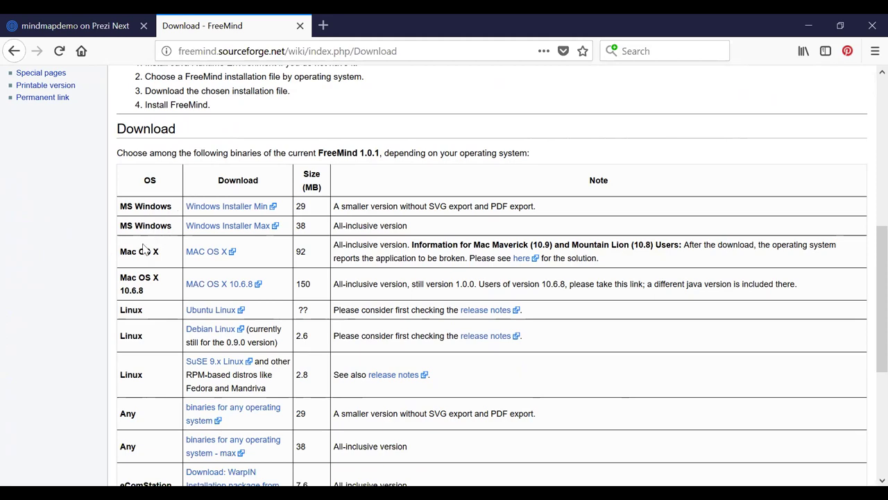
scroll(145, 272, down, 2)
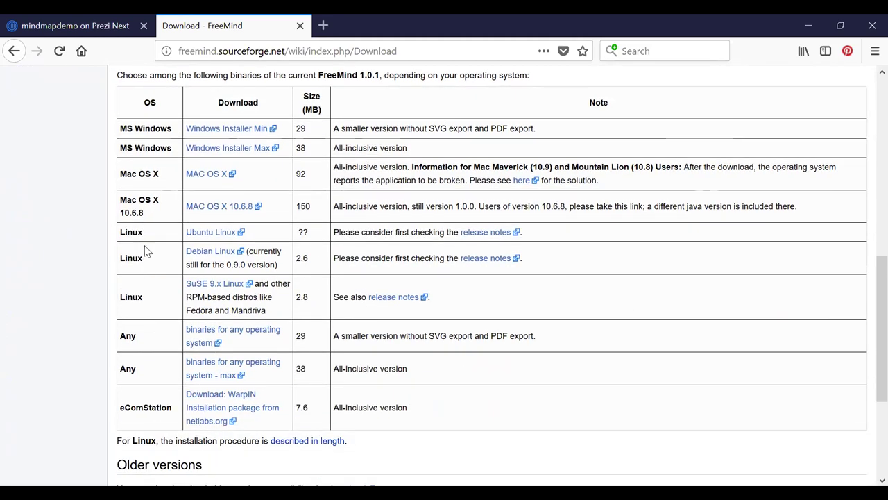
scroll(138, 292, down, 5)
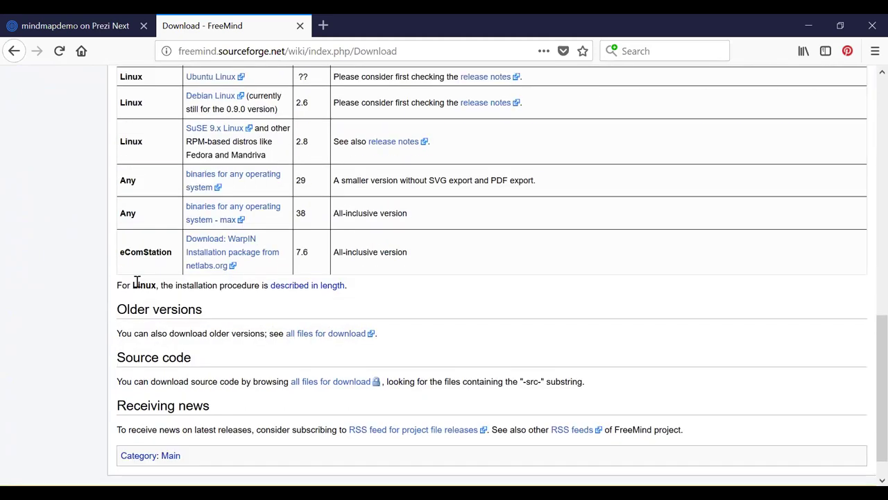
scroll(306, 282, up, 8)
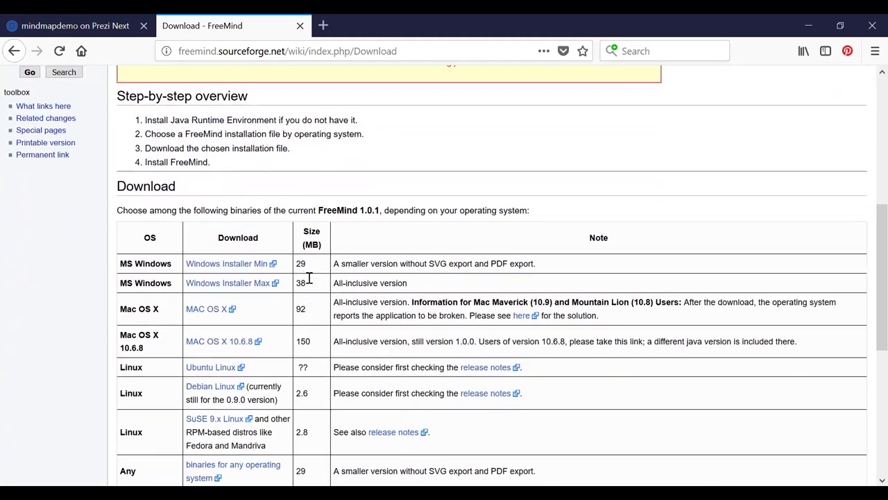
scroll(309, 280, up, 8)
scroll(312, 282, down, 8)
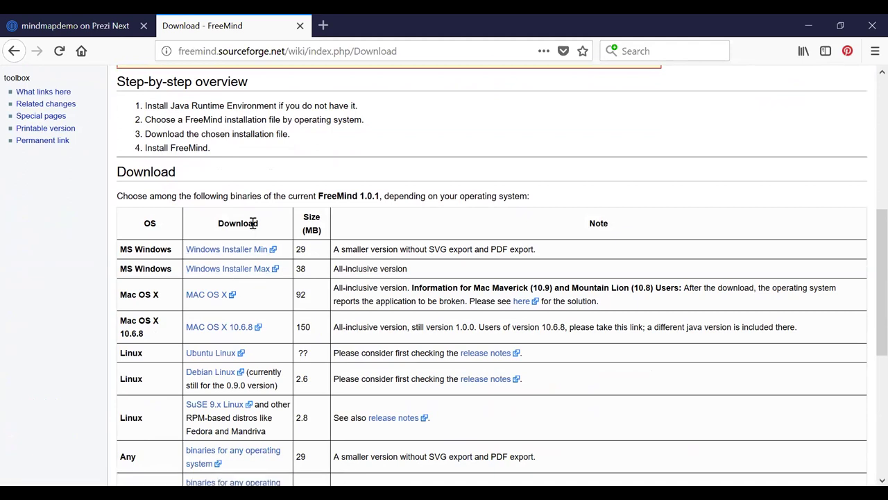
Step: Start the 'Windows Installer Max' download of FreeMind 1.0.1 from SourceForge
click(232, 274)
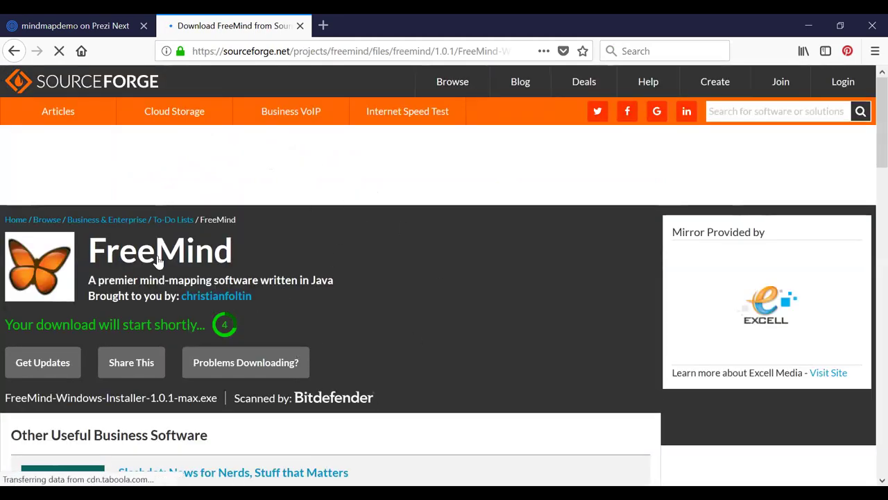
scroll(444, 276, down, 2)
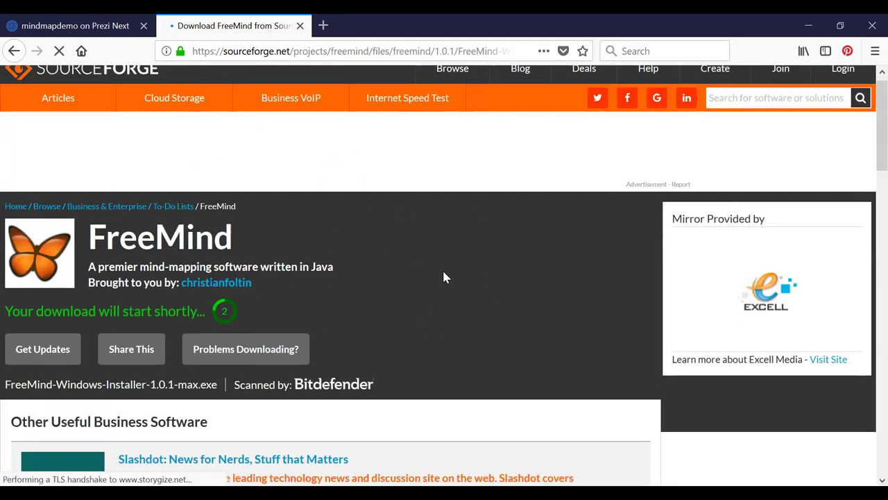
scroll(444, 272, up, 2)
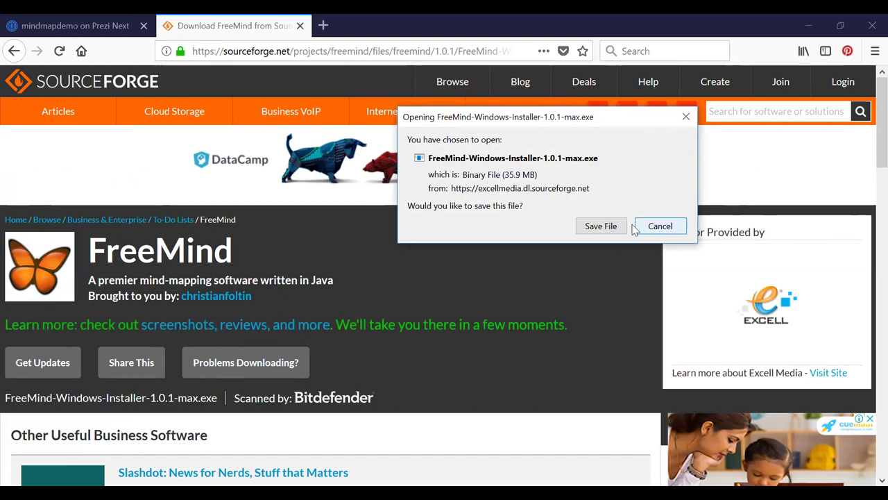
Step: Save FreeMind-Windows-Installer-1.0.1-max.exe and confirm the 35.9 MB download finished
click(600, 228)
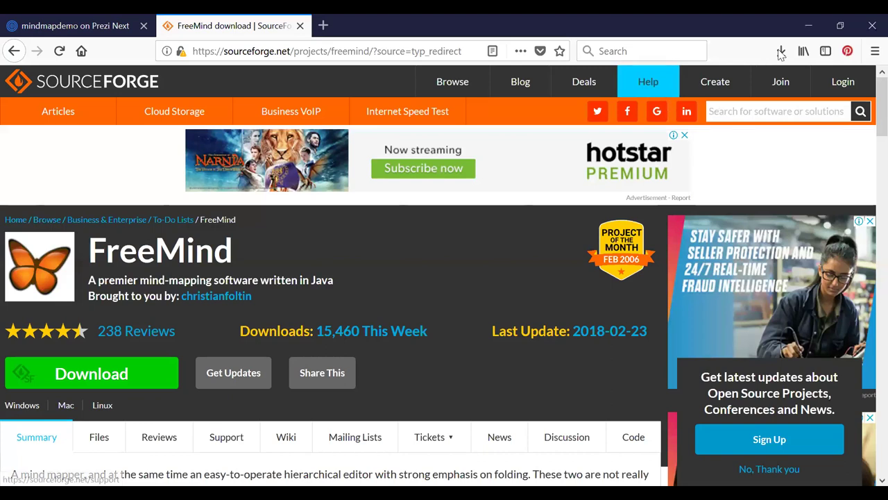
click(781, 51)
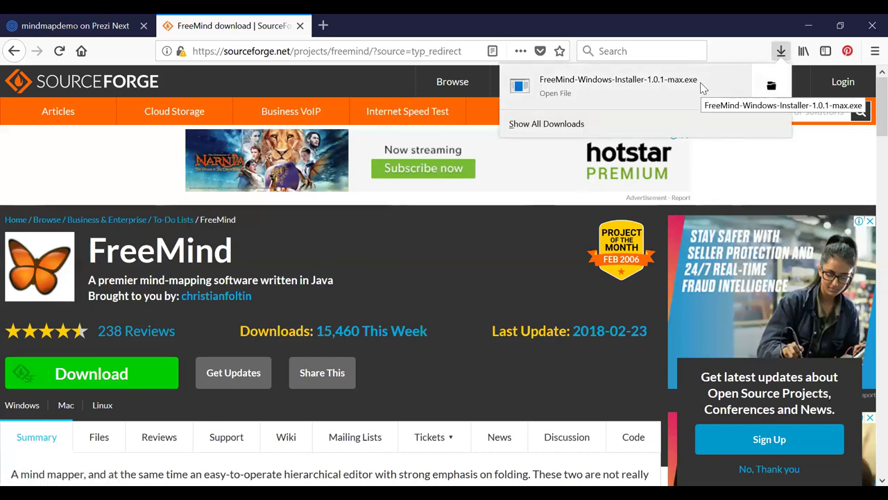
Step: Open the Downloads folder containing the FreeMind installer from the downloads panel
click(770, 88)
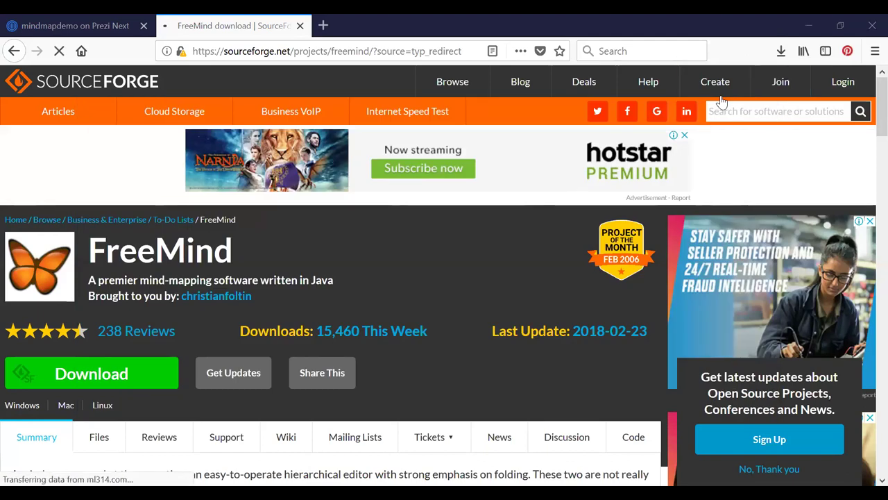
click(719, 97)
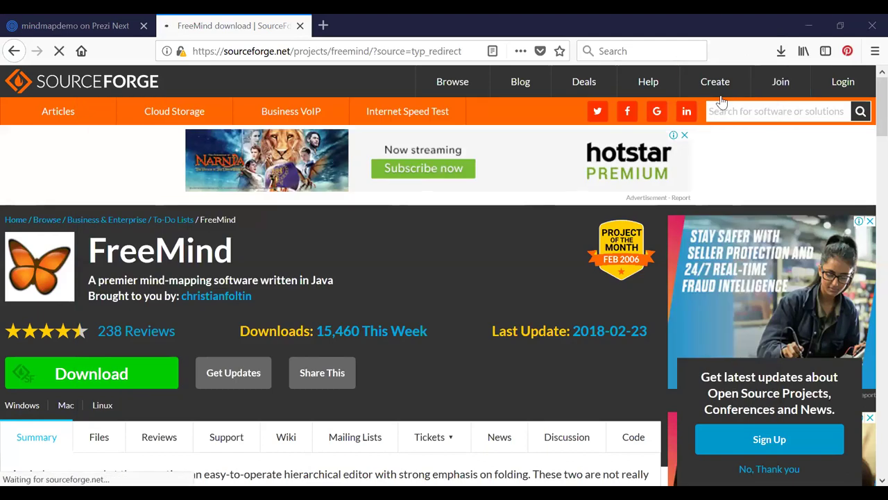